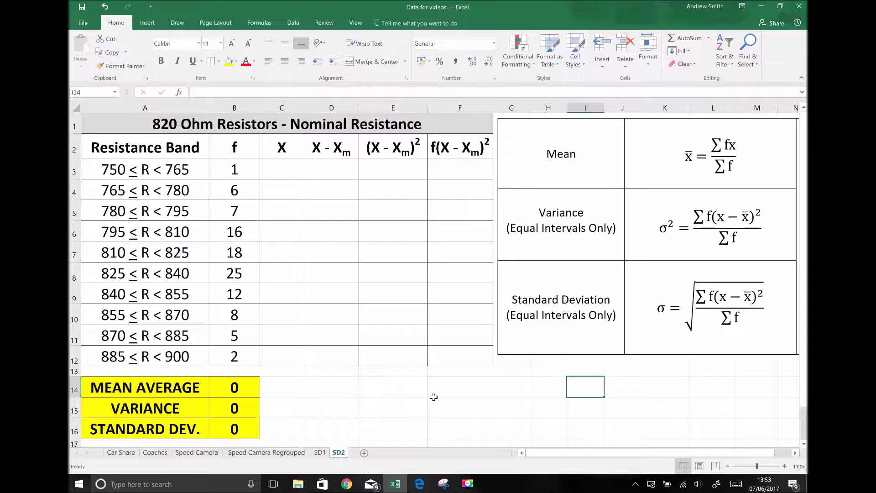
Select the table title and the first and last resistance bands, then undo the accidental change
click(170, 131)
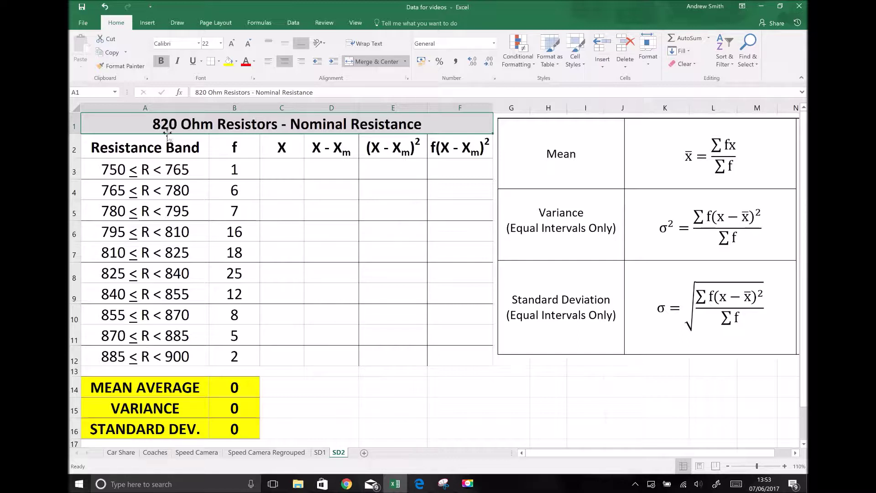
click(111, 175)
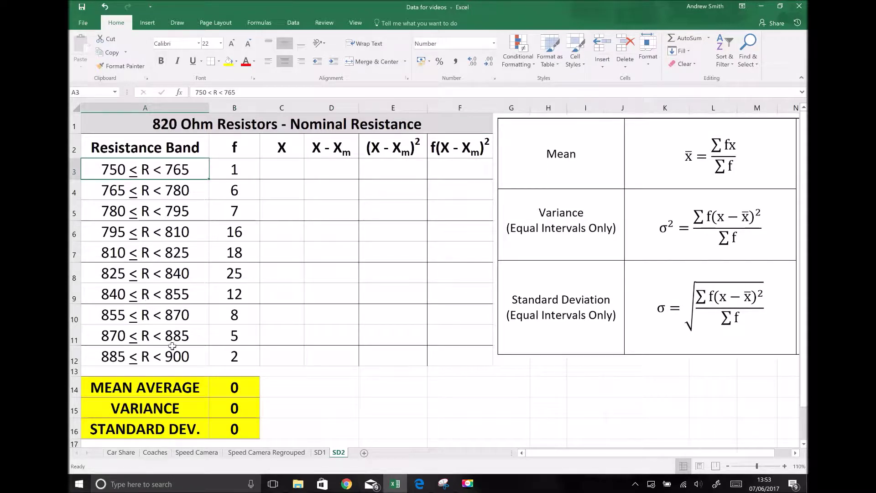
click(178, 356)
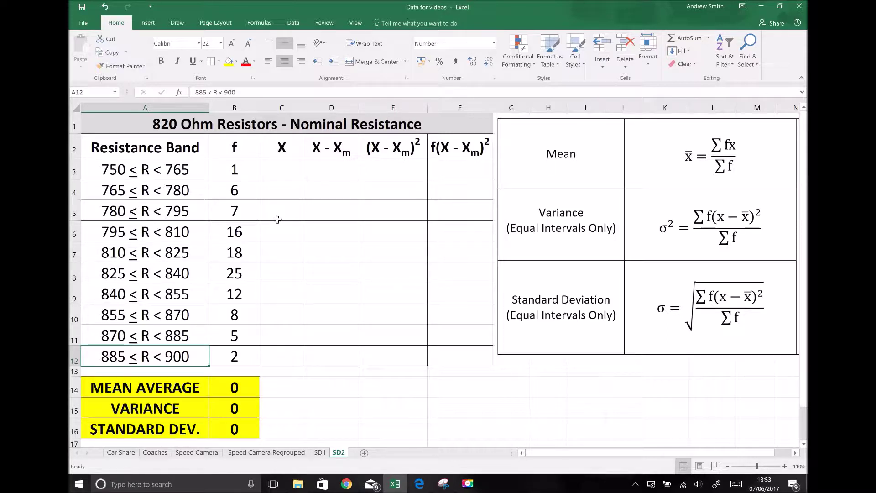
click(104, 6)
Review the first bands' frequency values, down to 16 in B6
click(229, 171)
click(232, 189)
click(234, 211)
click(238, 232)
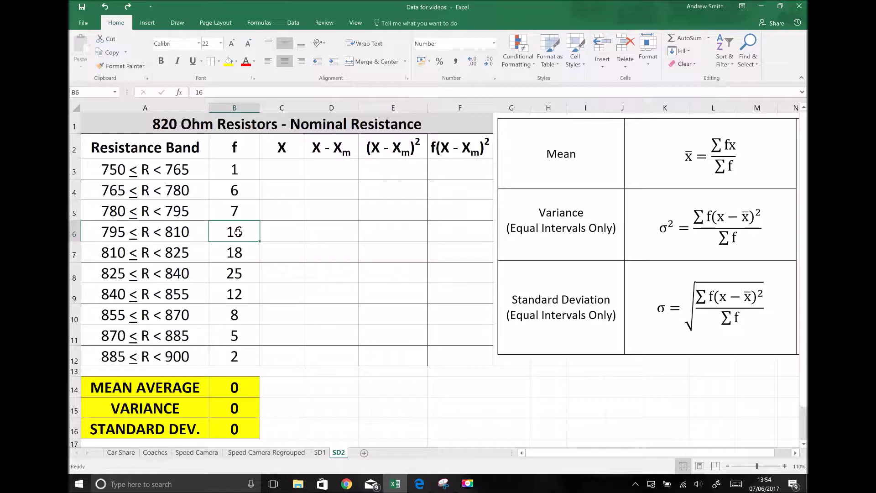
click(226, 169)
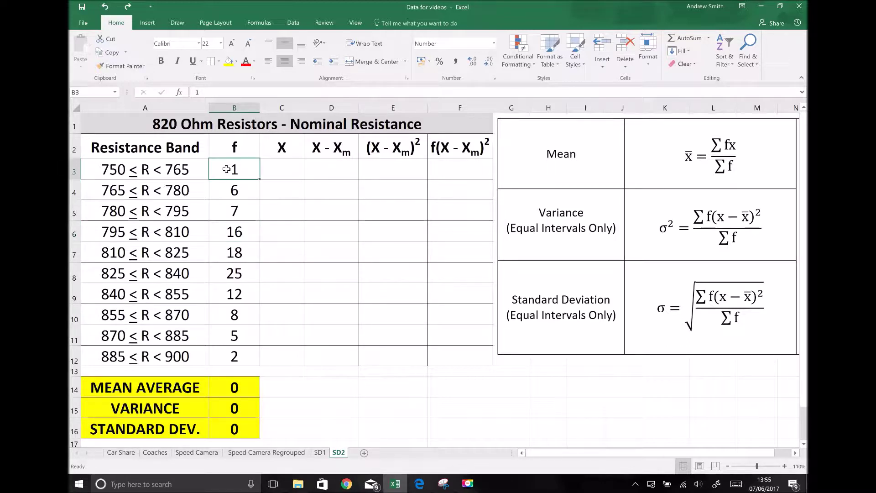
click(134, 169)
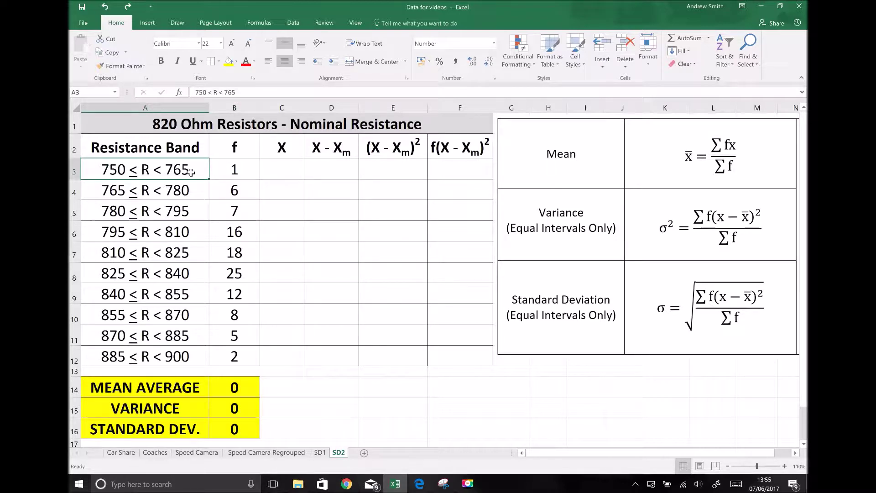
click(236, 170)
click(241, 189)
click(244, 210)
click(244, 227)
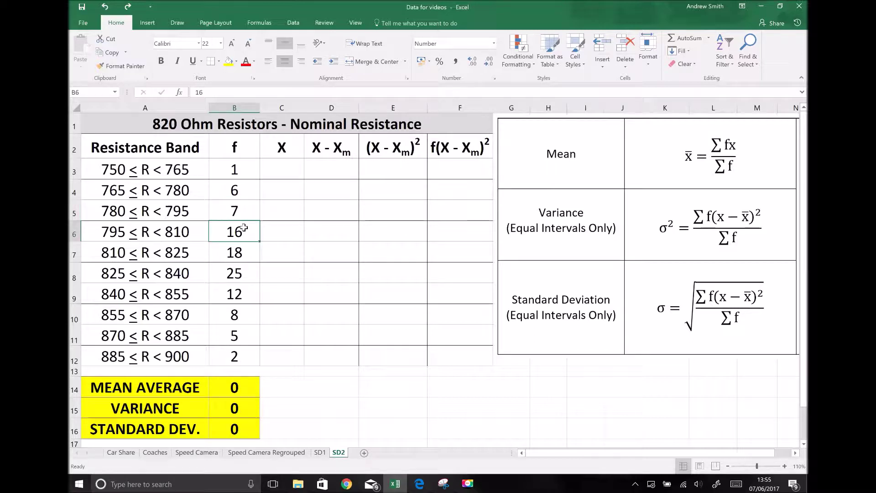
click(229, 168)
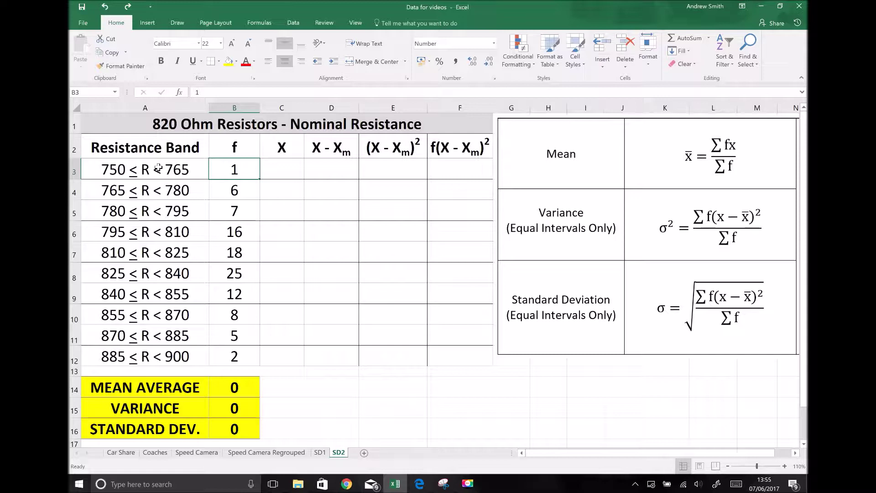
Enter =(750+765)/2 in C3 so the first midpoint reads 757.5
click(279, 169)
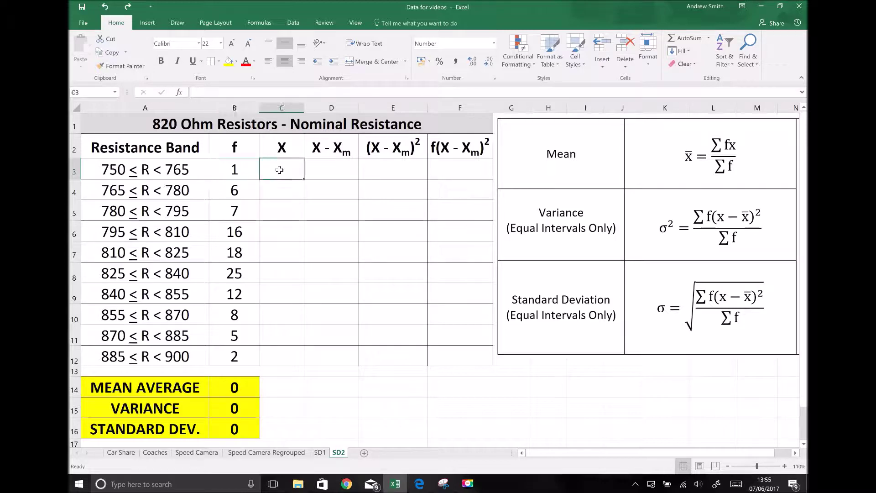
text(=)
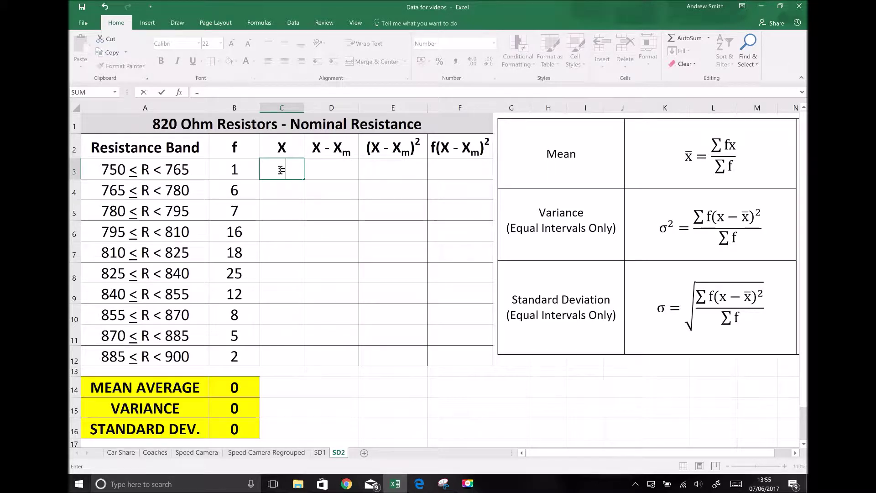
text(750+76)
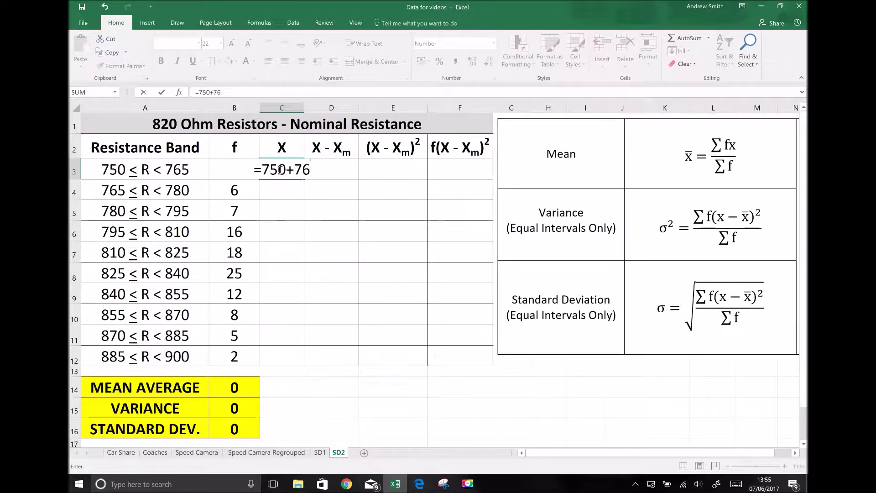
text(5))
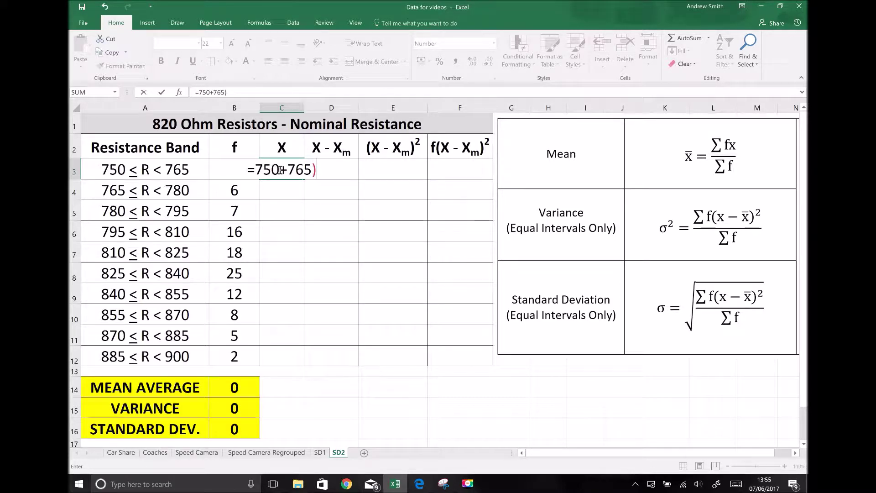
text(/2)
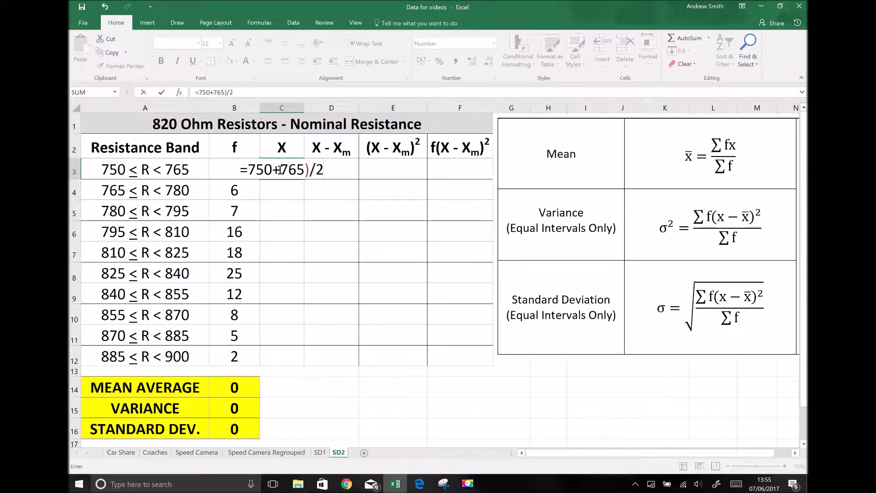
click(250, 174)
text(()
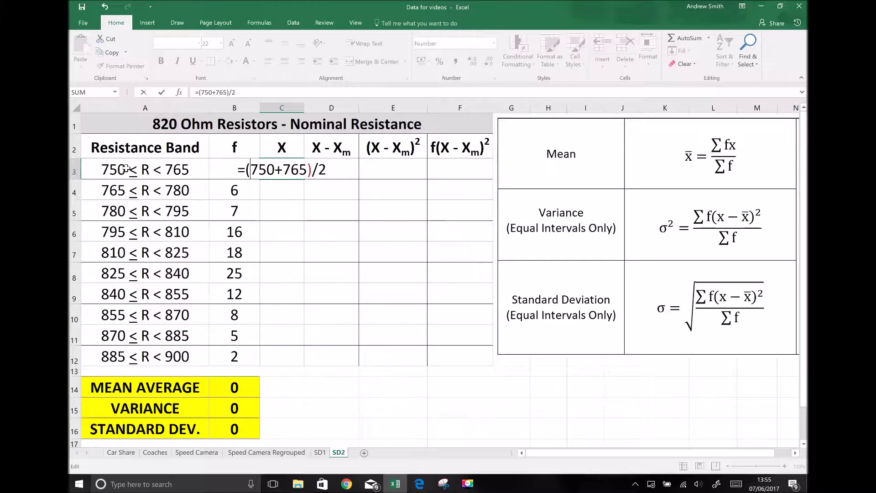
key(Return)
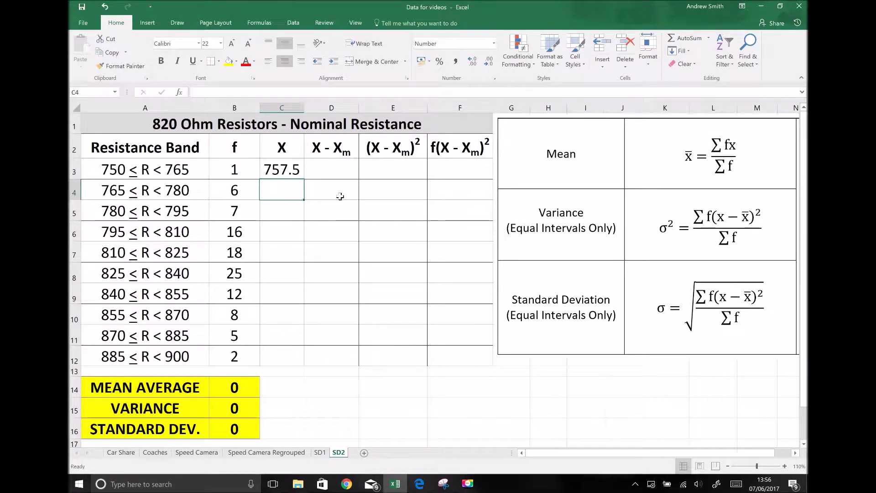
Cancel the stray entry in C4 and enter =(765+780)/2 for the 772.5 midpoint
text(=)
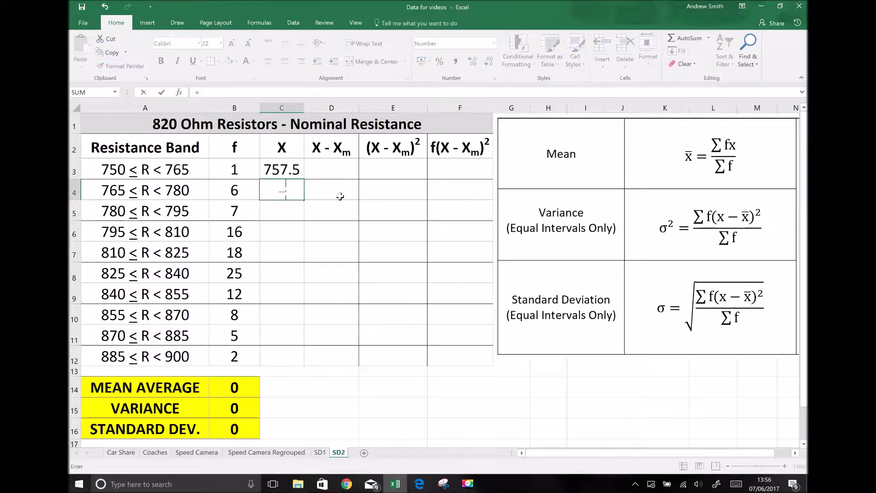
key(Escape)
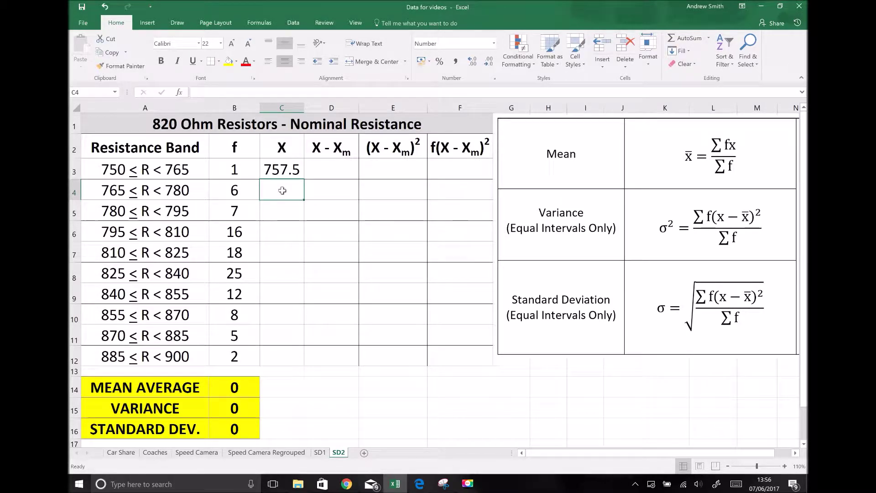
text(=()
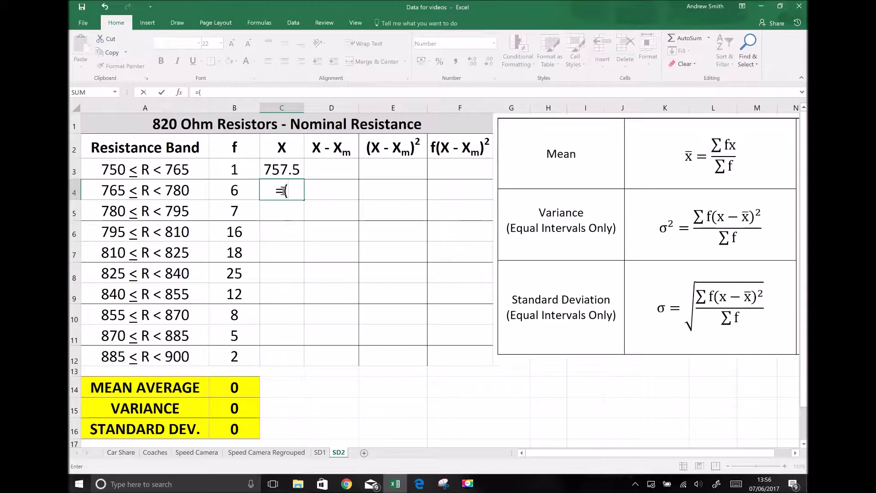
text(765)
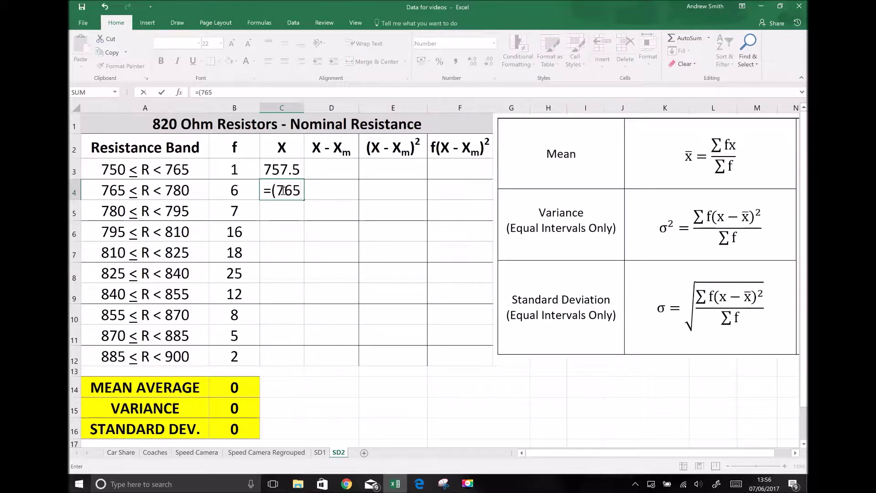
text(+780)/2)
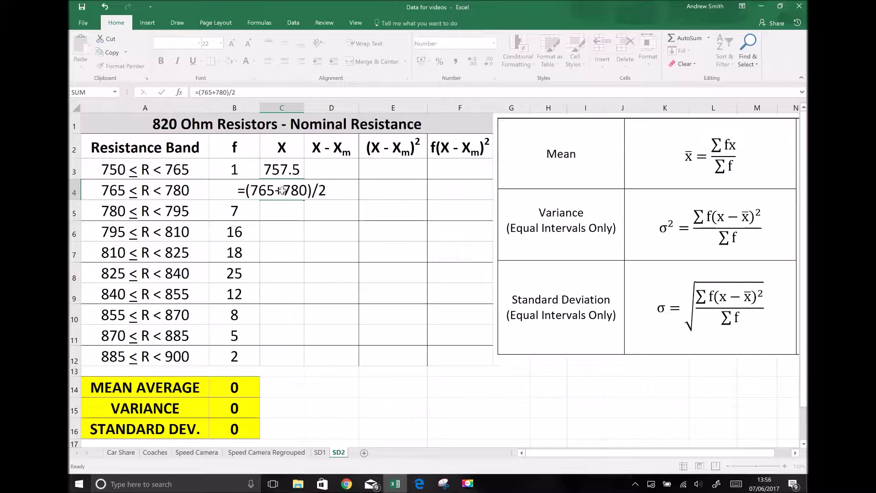
key(Return)
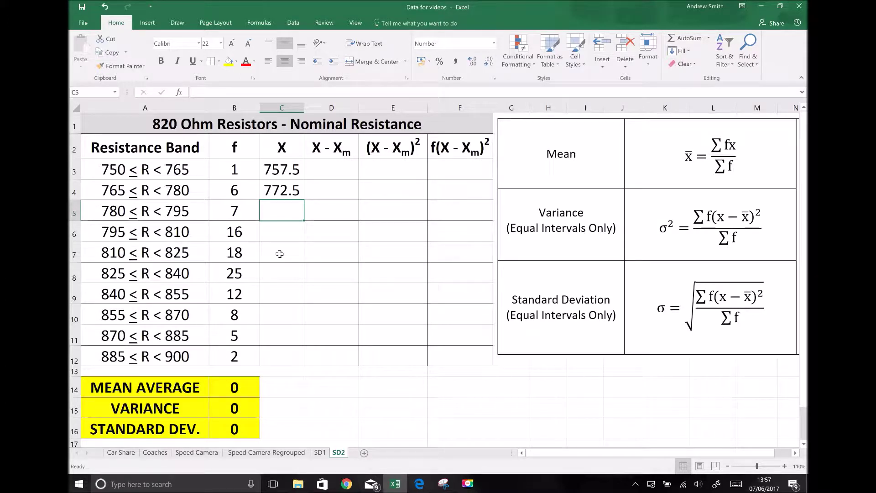
Enter midpoints 787.5, 802.5, 817.5 and 832.5 down the X column
text(787.)
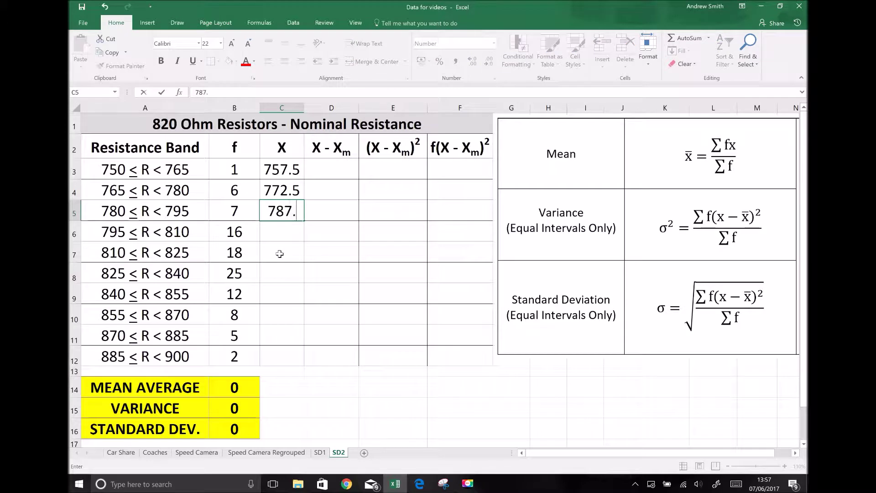
text(5)
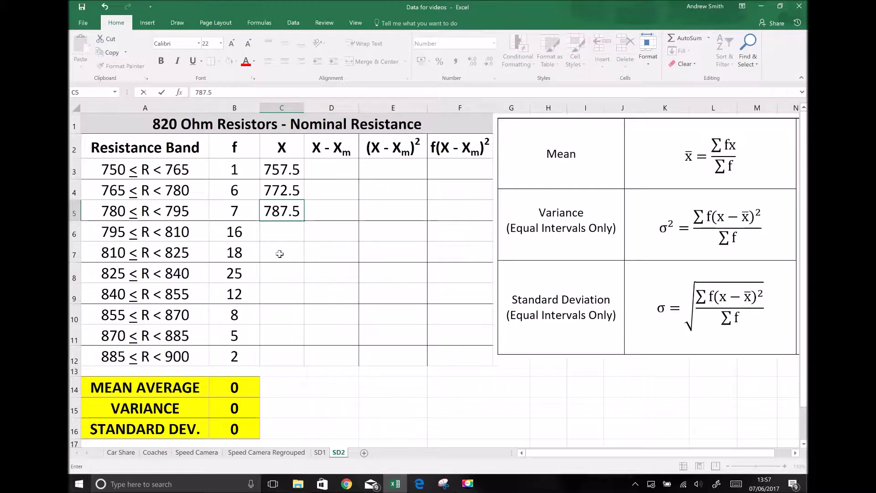
key(Return)
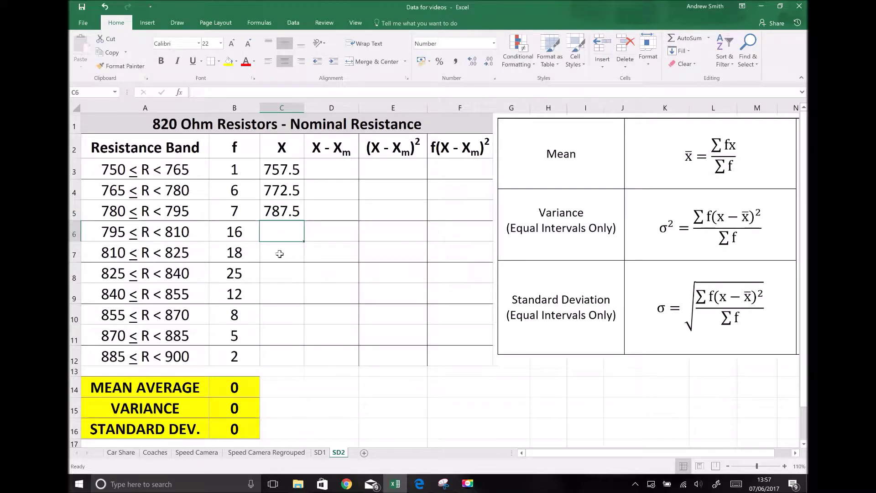
text(803)
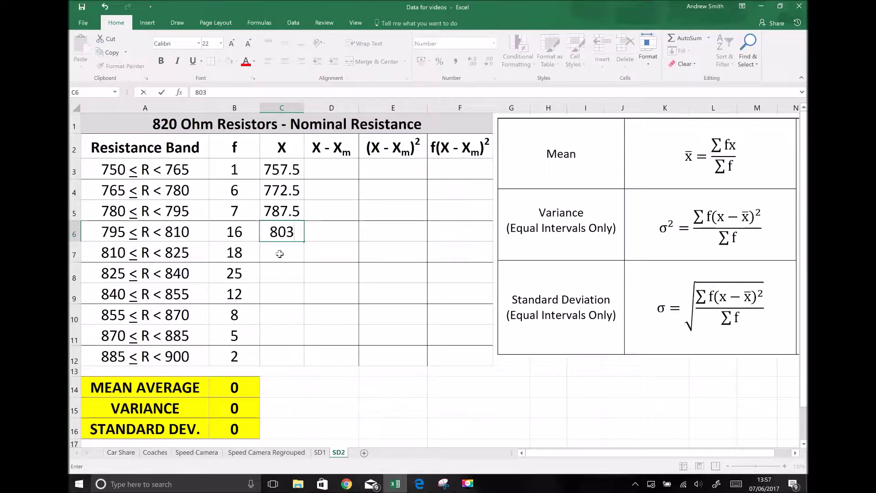
text(.5)
key(BackSpace)
key(BackSpace)
key(BackSpace)
text(2.5)
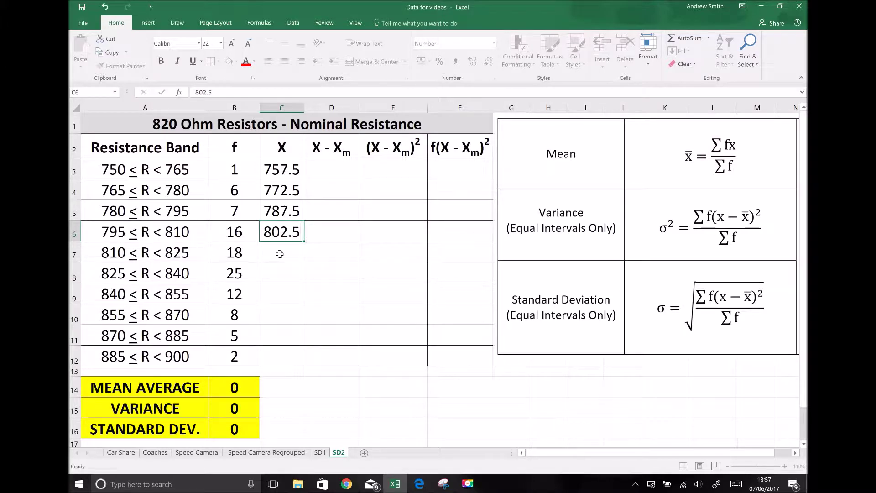
key(Return)
text(81)
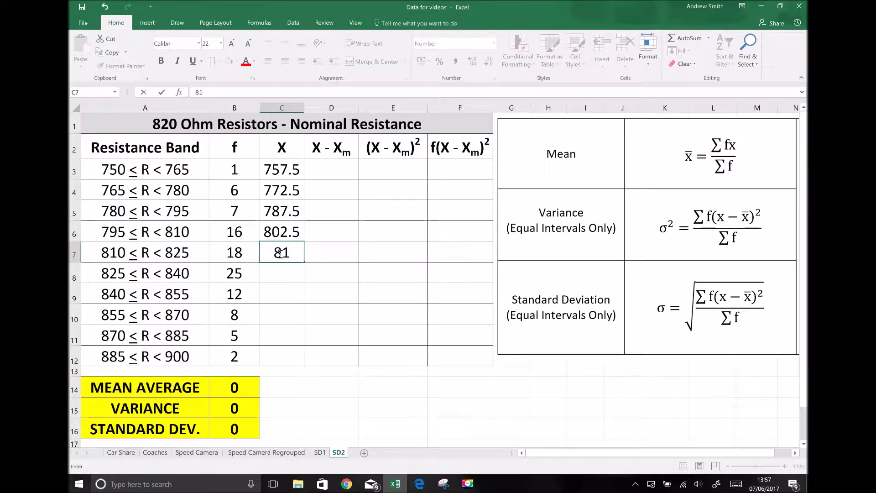
text(7.5)
key(Return)
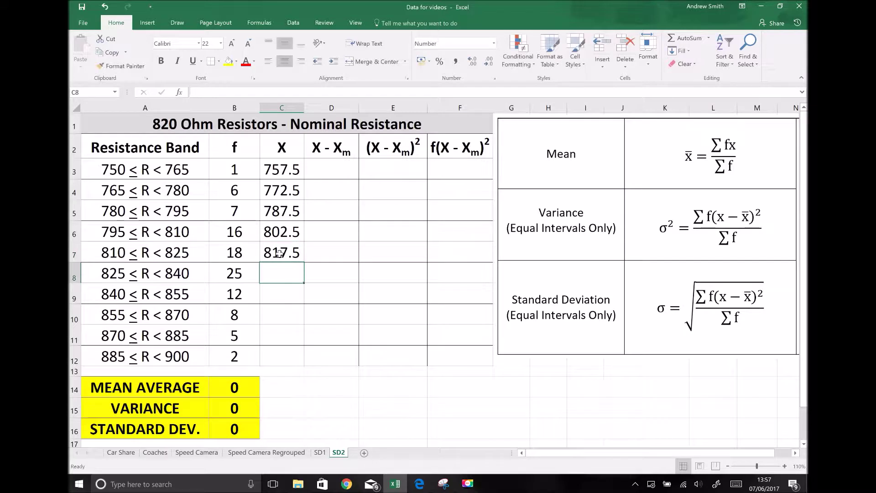
text(832.)
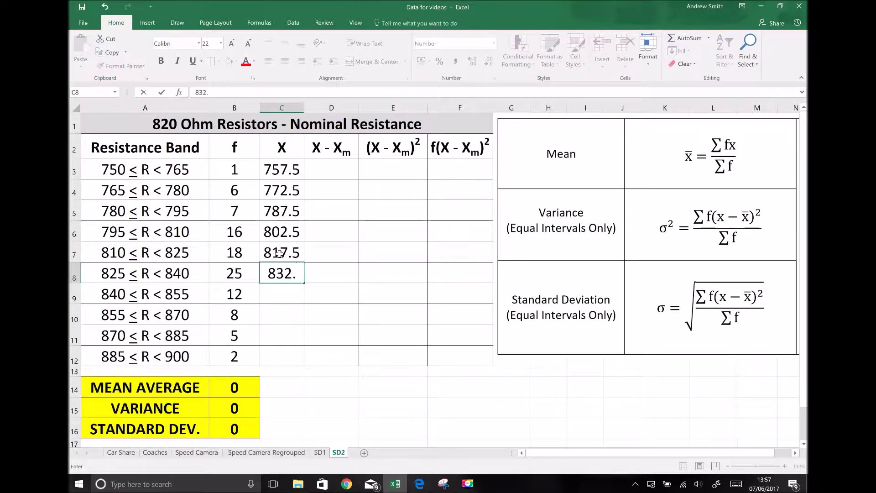
text(5)
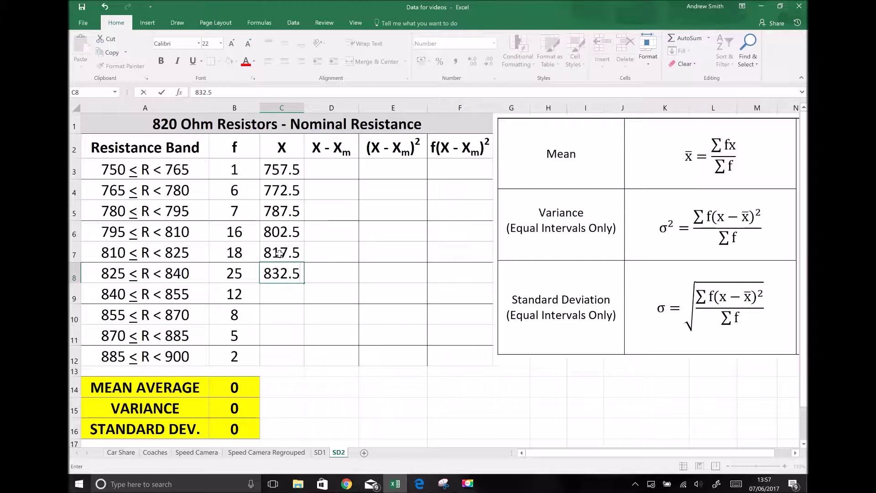
key(Return)
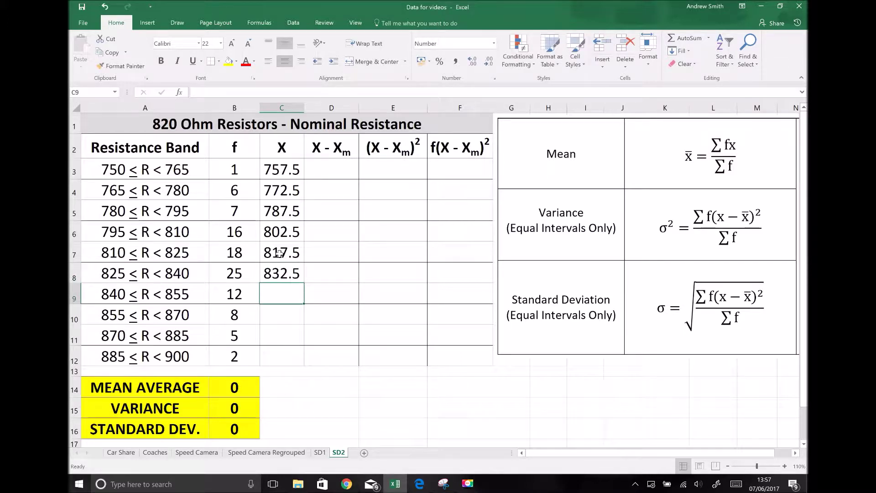
Enter the remaining midpoints 847.5, 862.5, 877.5 and 892.5
text(847)
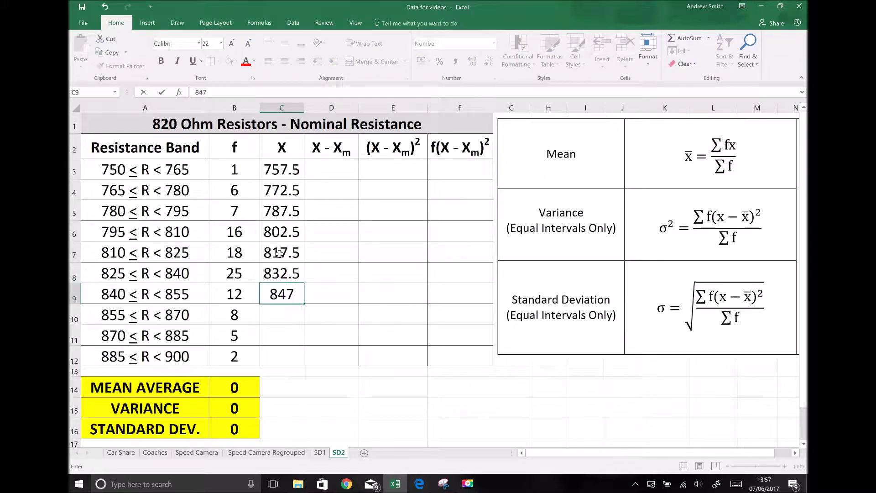
text(.5)
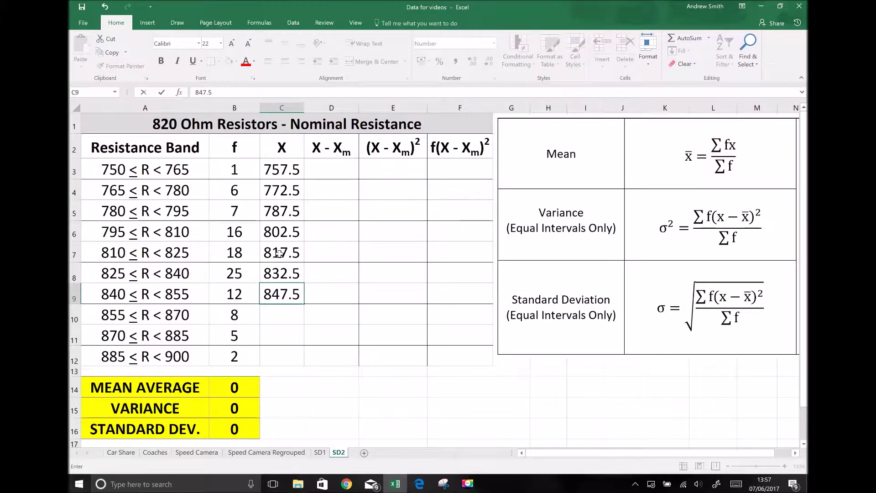
key(Return)
text(863)
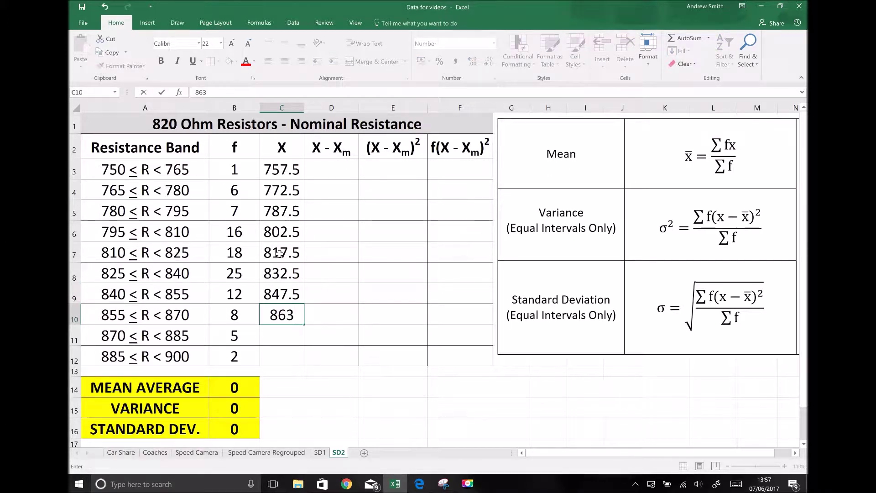
key(BackSpace)
text(2.5)
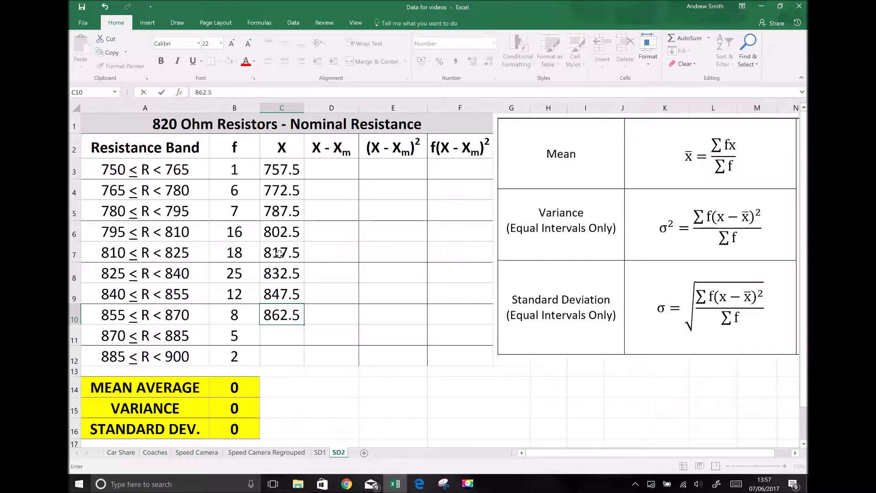
key(Return)
text(8)
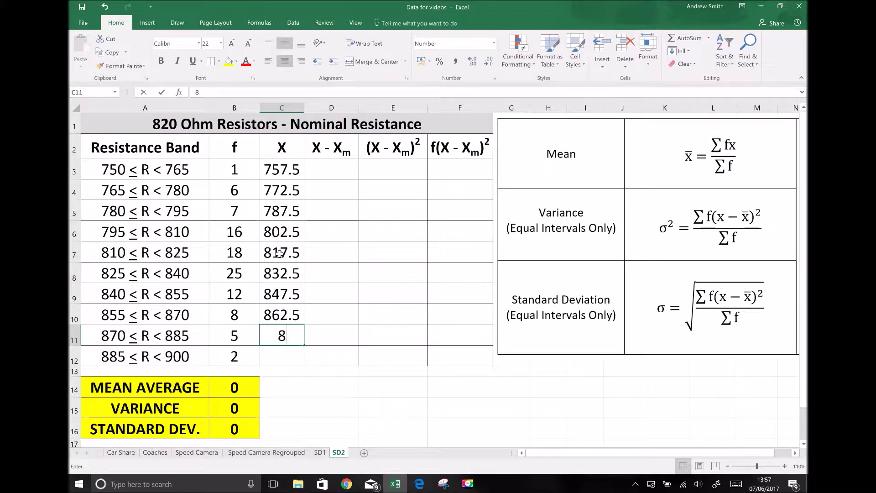
text(77.5)
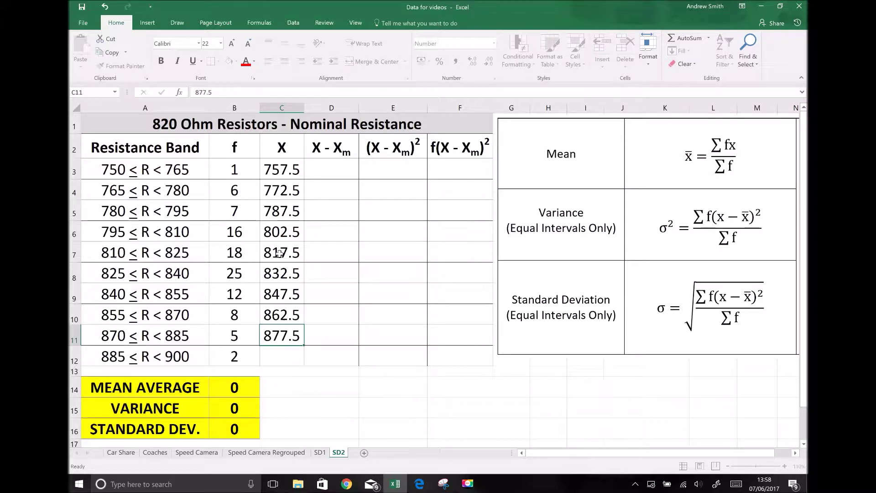
key(Return)
text(892.)
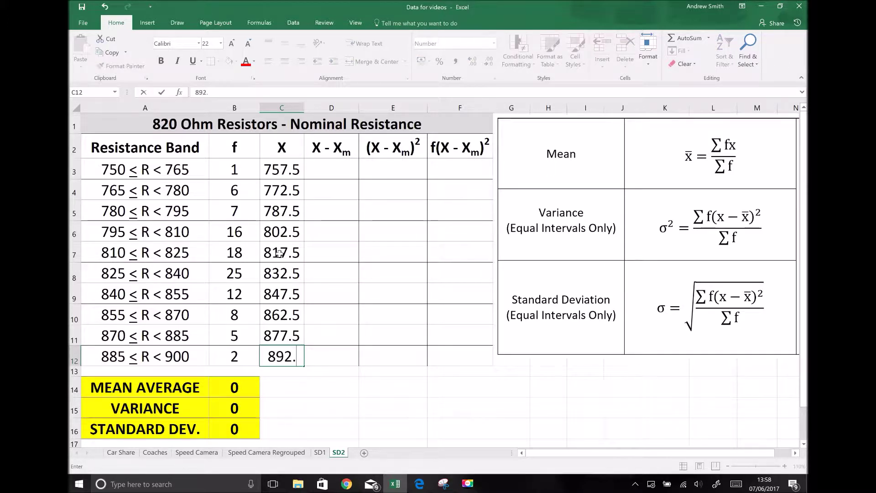
text(5)
key(Return)
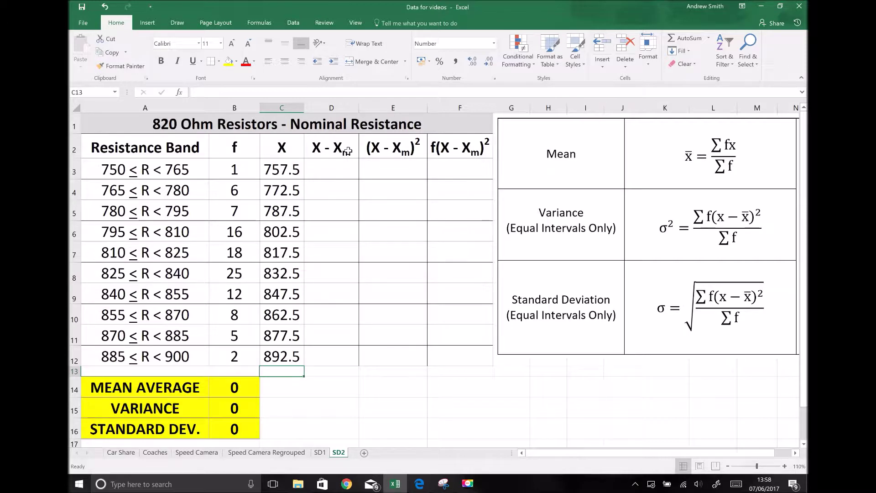
Insert a new empty column D after X and move the formula table picture right
right_click(331, 107)
click(356, 171)
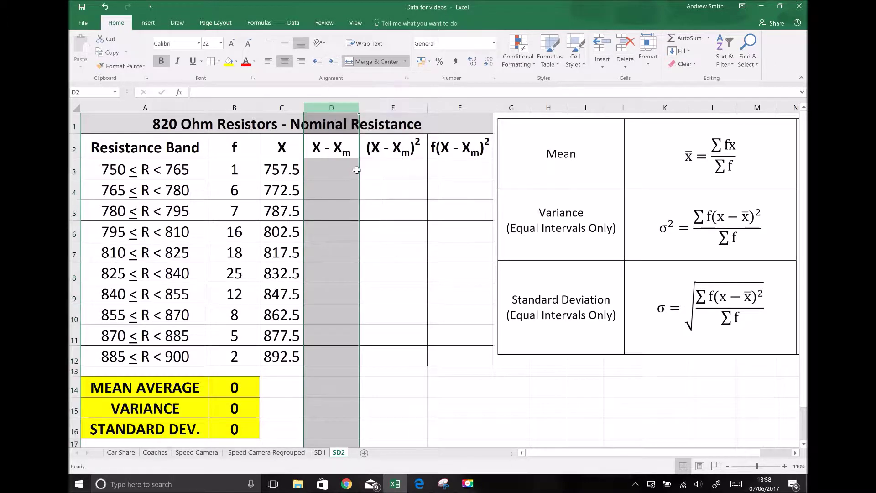
click(327, 148)
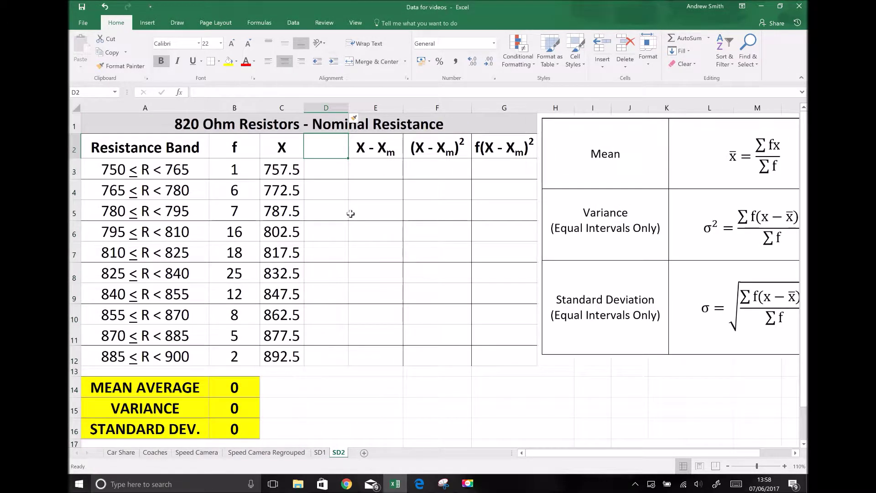
click(543, 121)
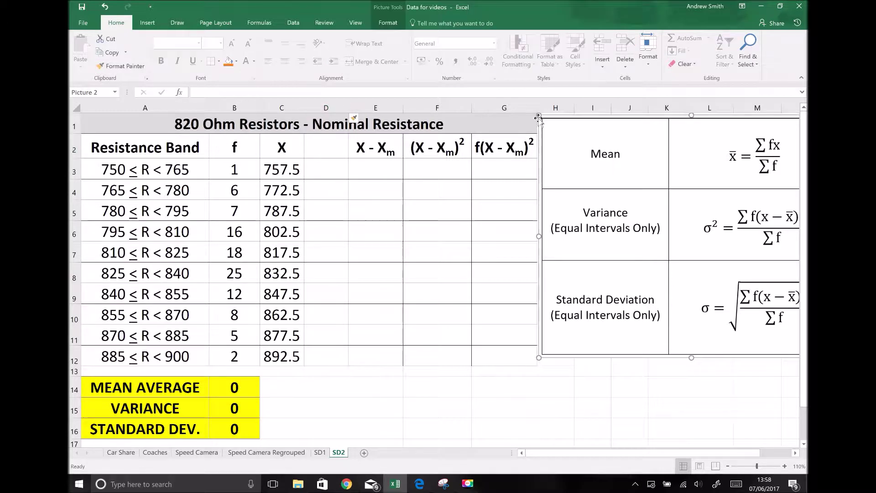
mouse_move(553, 123)
mouse_down()
mouse_move(587, 146)
mouse_move(557, 129)
mouse_move(564, 133)
mouse_up()
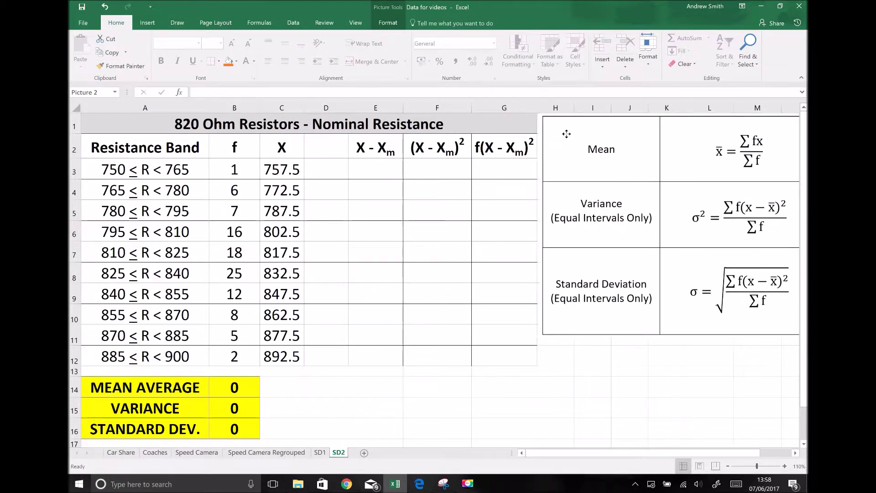
Head the new column with 'fx' in D2
click(317, 144)
text(fx)
key(Return)
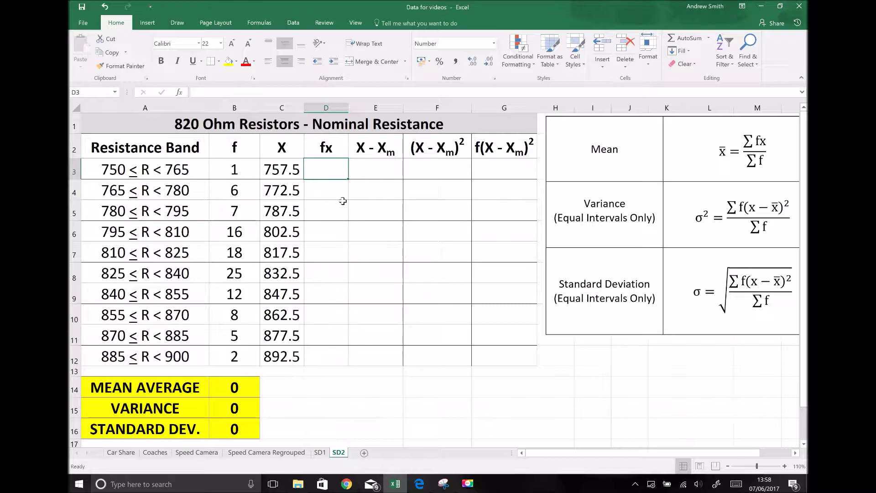
Enter the fx formula =B3*C3 in D3
click(233, 169)
click(269, 166)
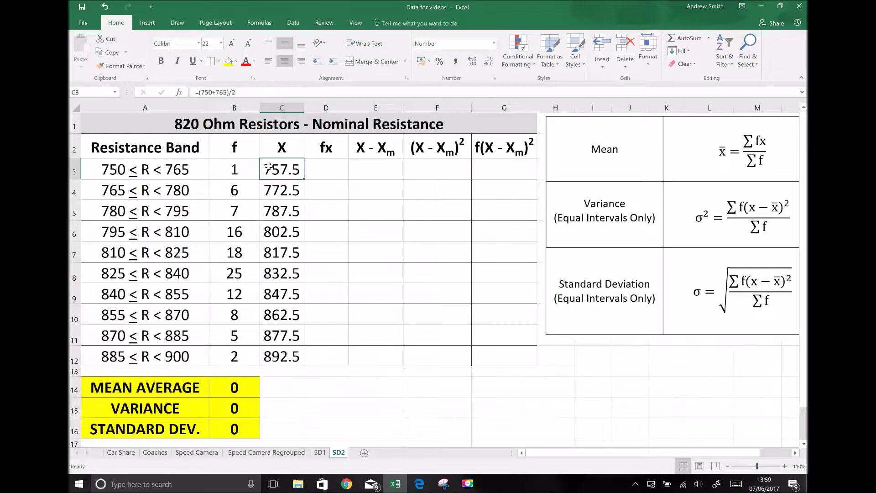
click(229, 191)
click(268, 190)
click(323, 172)
text(=)
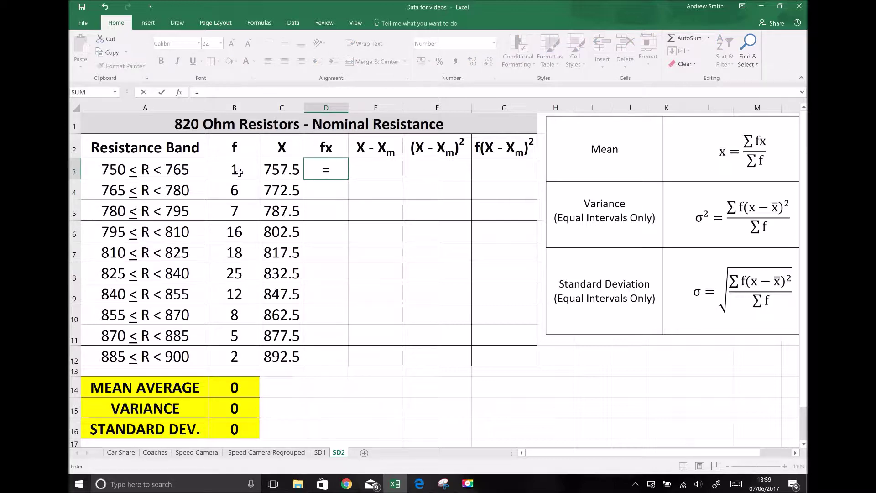
click(238, 171)
text(*)
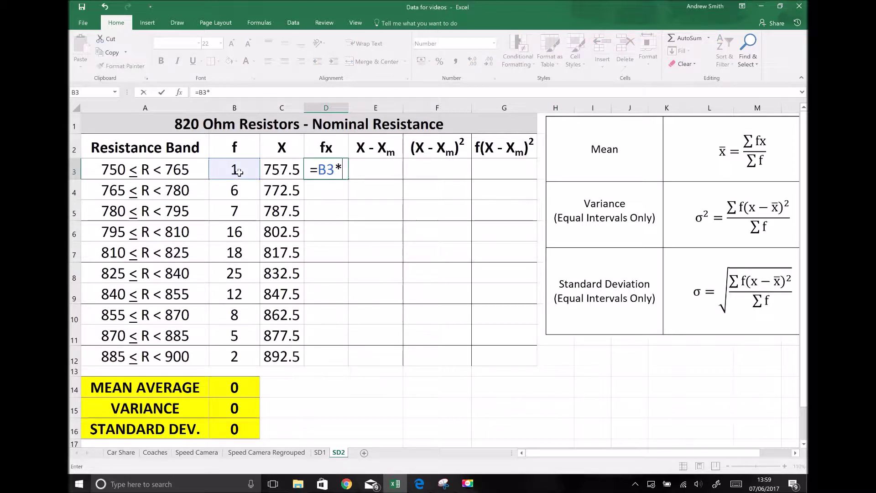
click(276, 169)
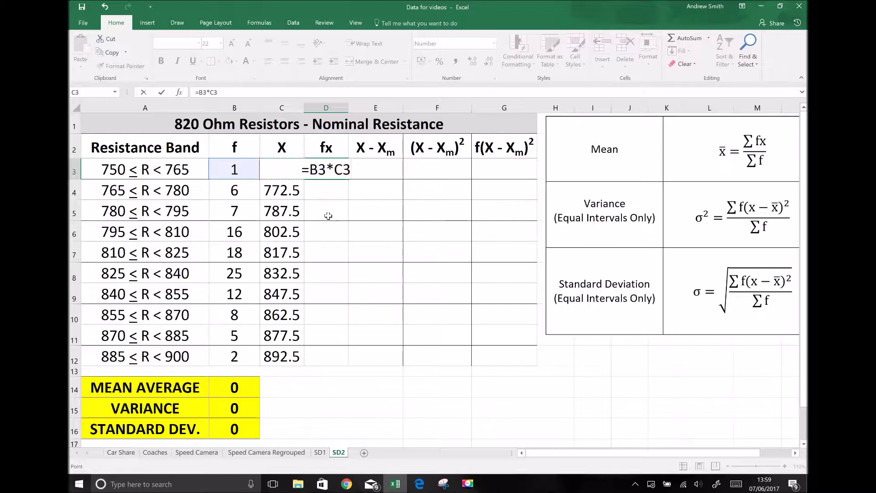
key(Return)
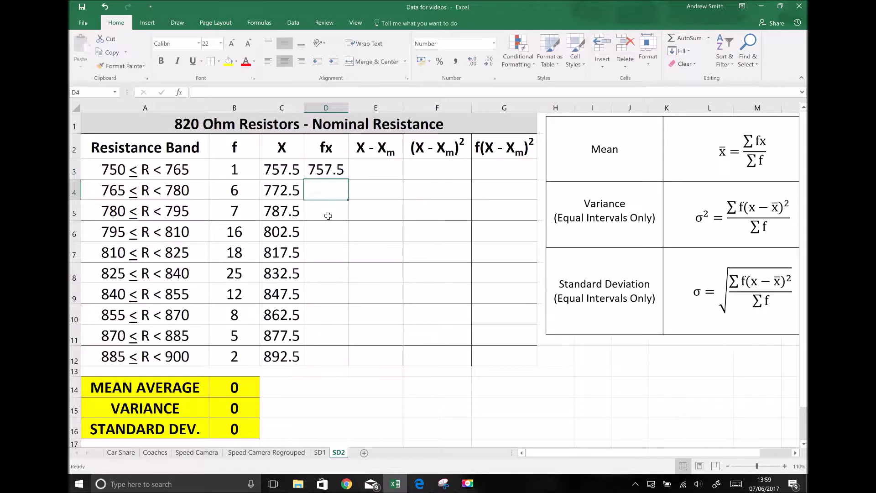
Fill the fx formula down to D12 and widen column D to show every value
click(333, 167)
drag(349, 179, 337, 360)
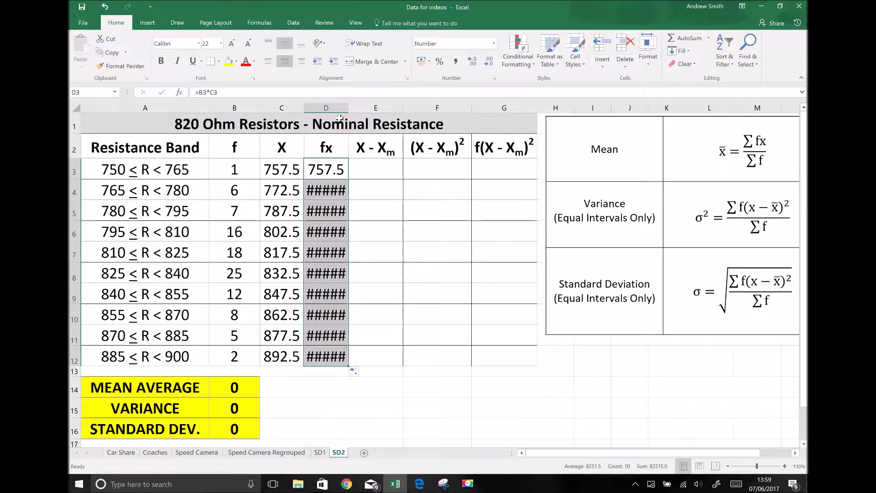
drag(348, 107, 369, 108)
click(510, 254)
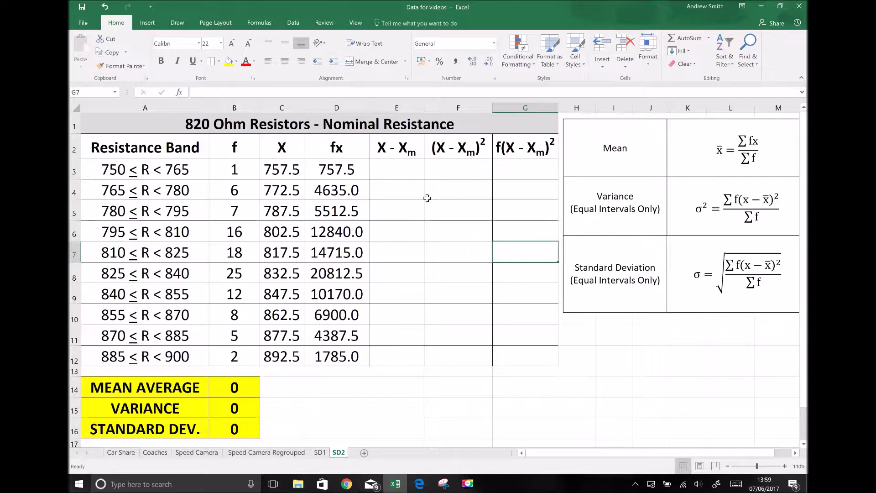
click(328, 371)
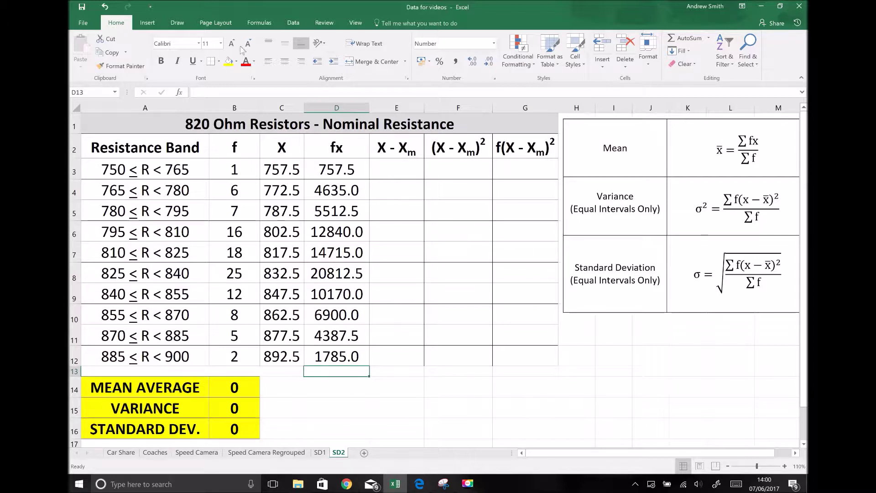
AutoSum the fx column in D13 to get 82515.0
click(251, 26)
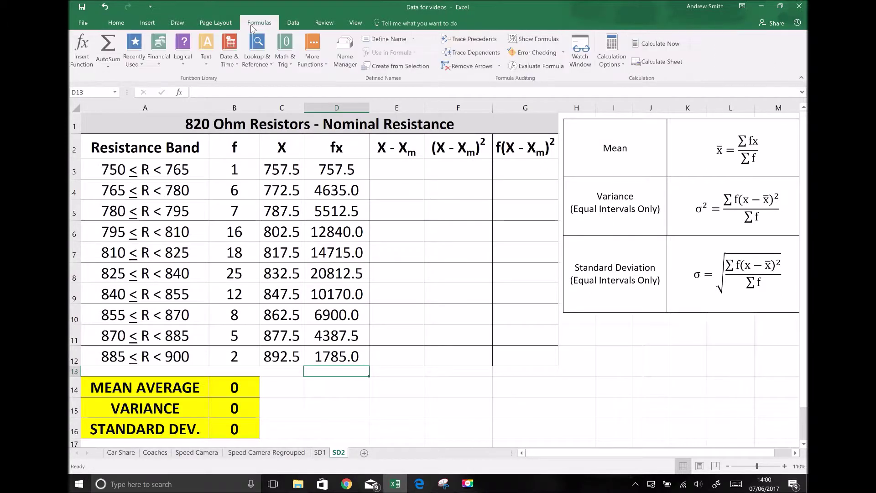
click(108, 46)
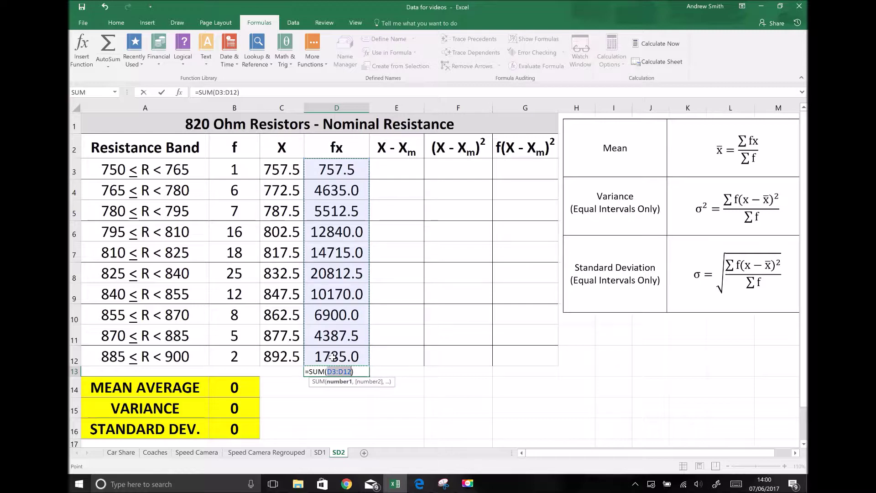
key(ctrl+Return)
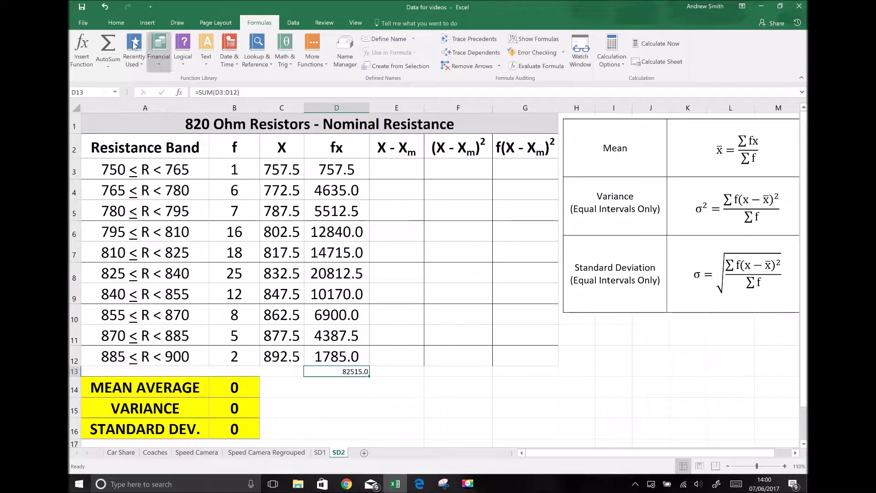
Format the fx total at 22 pt and centre it
click(110, 18)
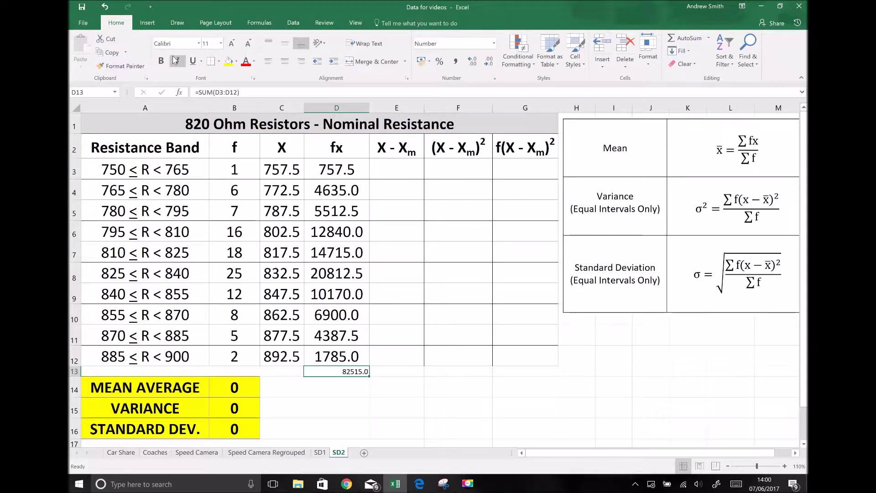
click(207, 43)
text(22)
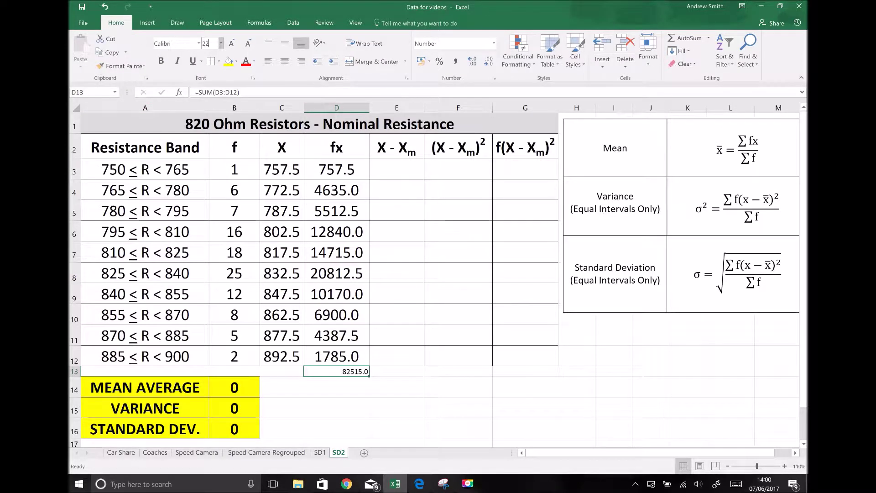
key(Return)
click(285, 61)
click(451, 411)
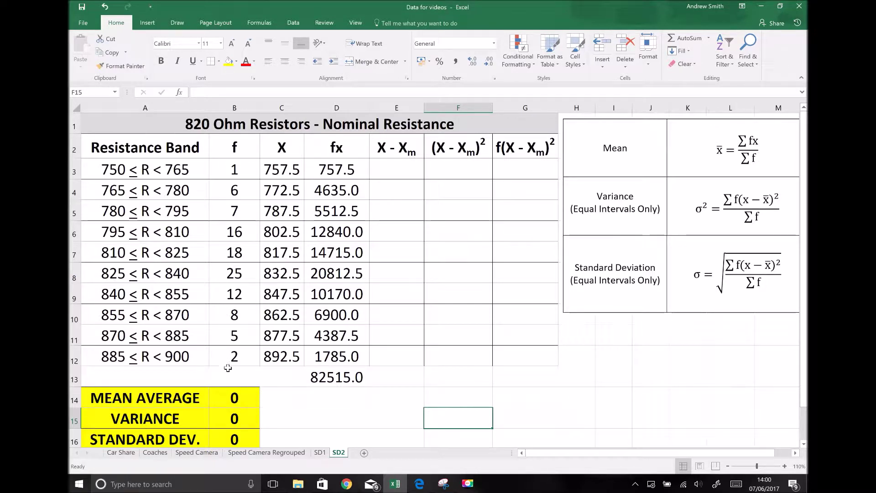
Set B13 to 22 pt and total the frequencies with =SUM(B3:B12), giving 100.0
click(226, 379)
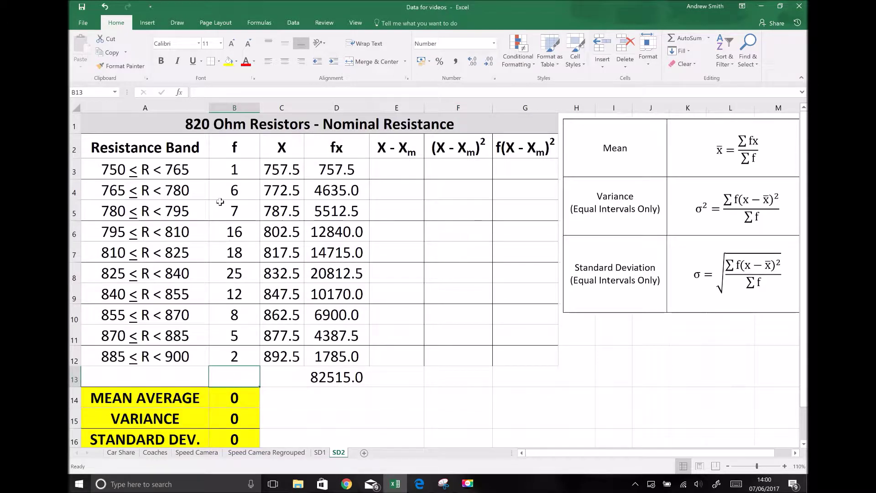
click(211, 43)
click(258, 25)
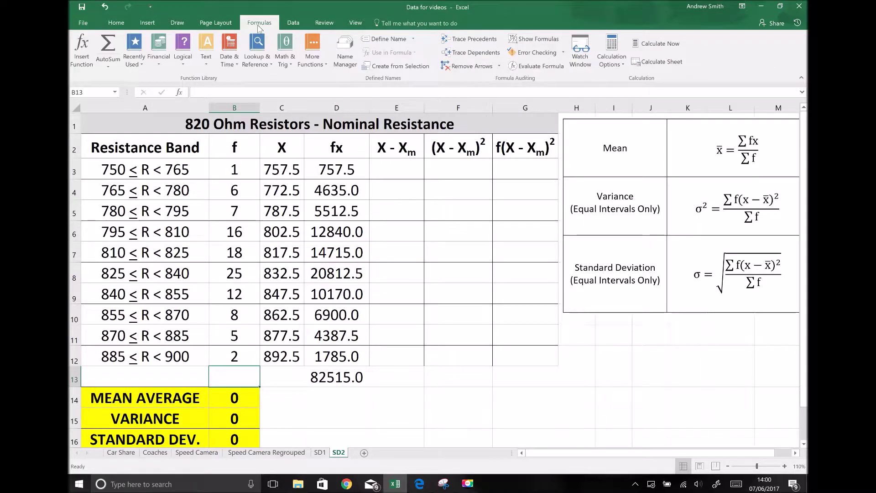
click(113, 45)
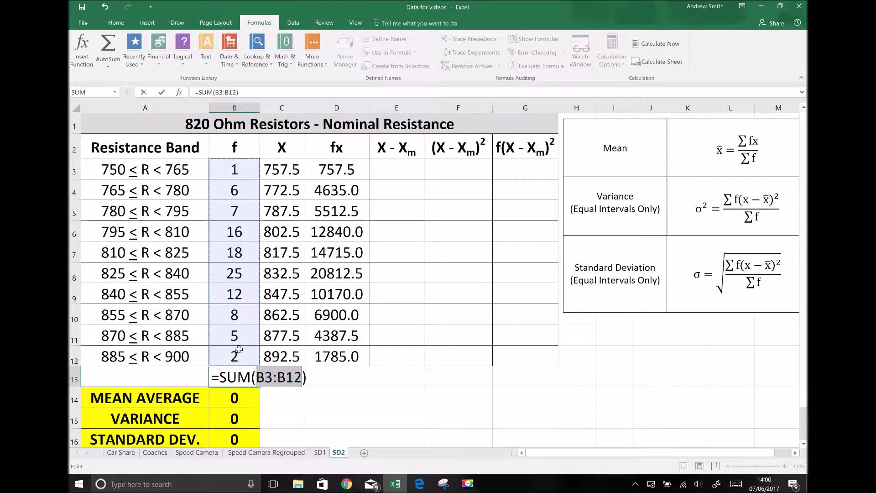
key(Return)
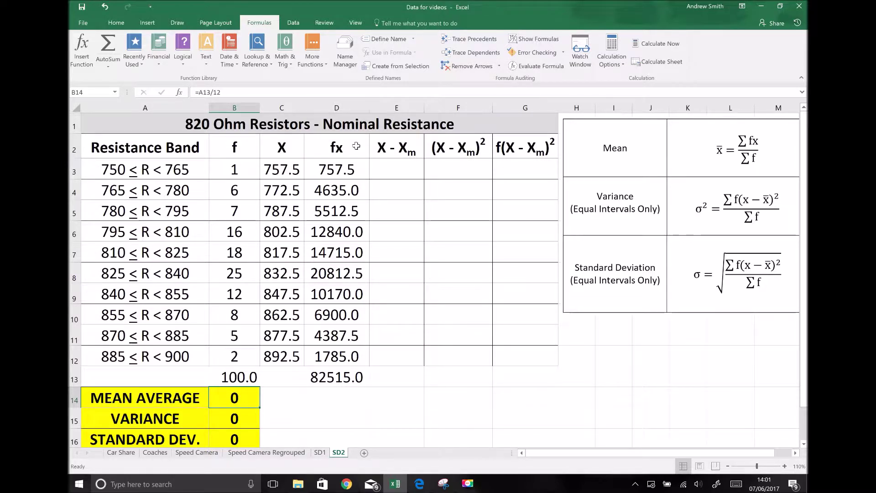
Enter =D13/B13 in B14, dividing the fx total by the f total for 825.2
click(330, 383)
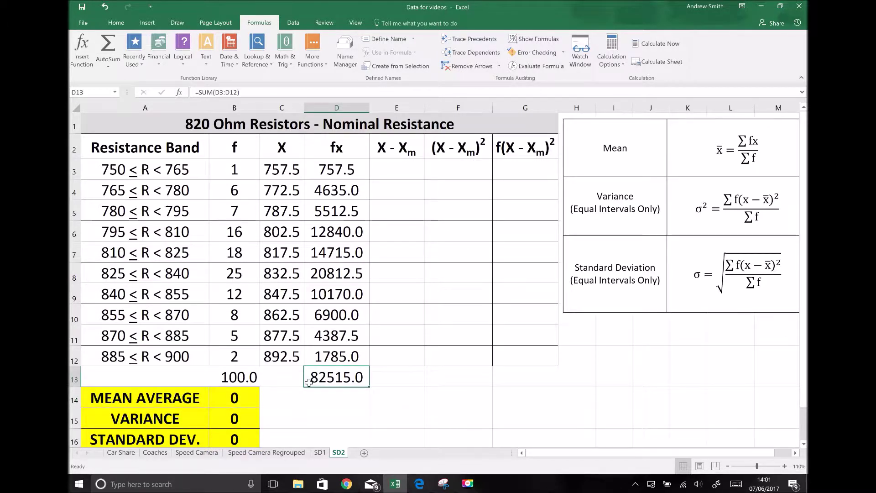
click(234, 376)
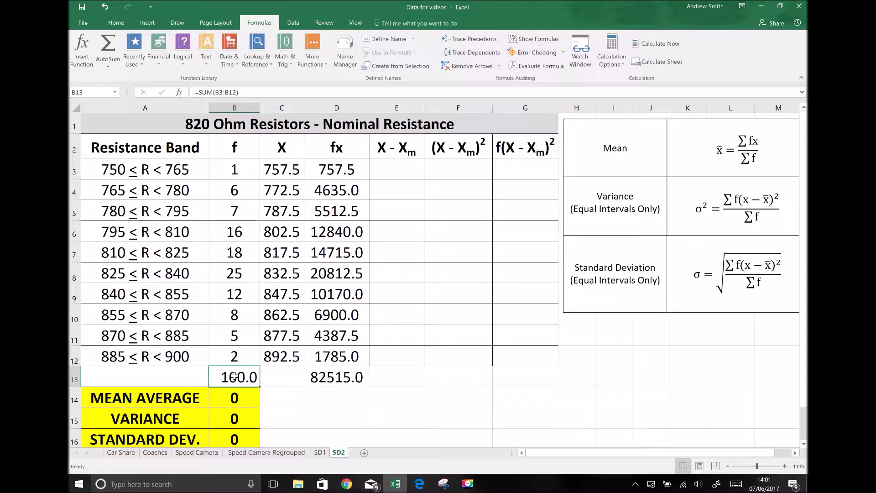
click(230, 397)
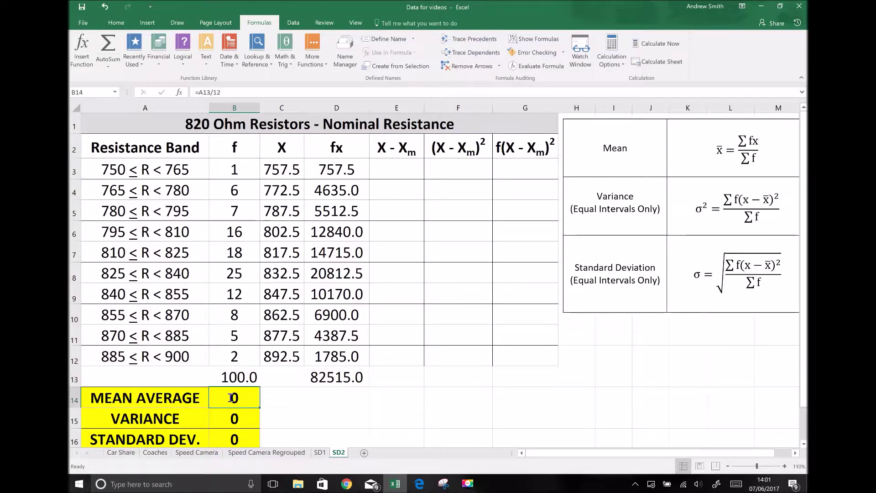
text(=)
click(335, 376)
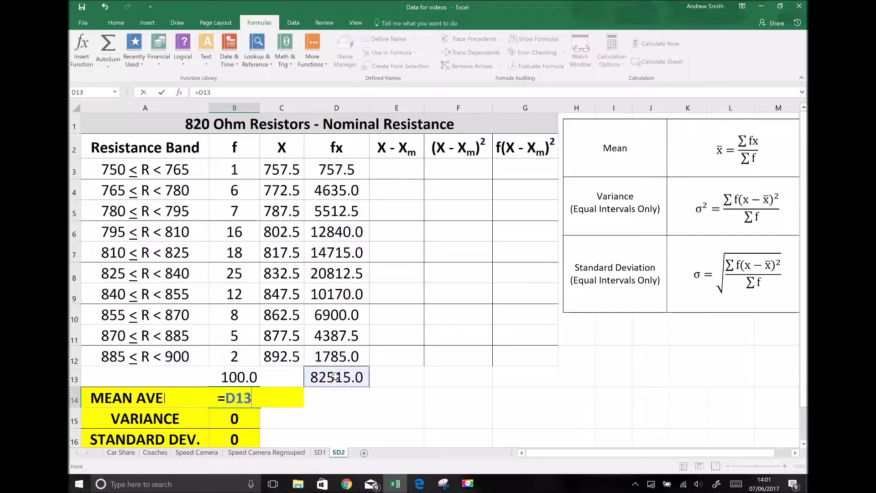
text(/)
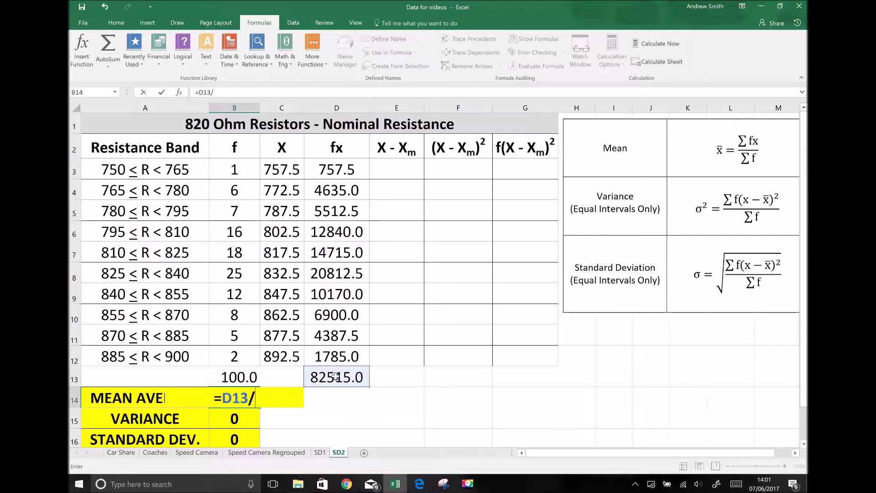
click(236, 377)
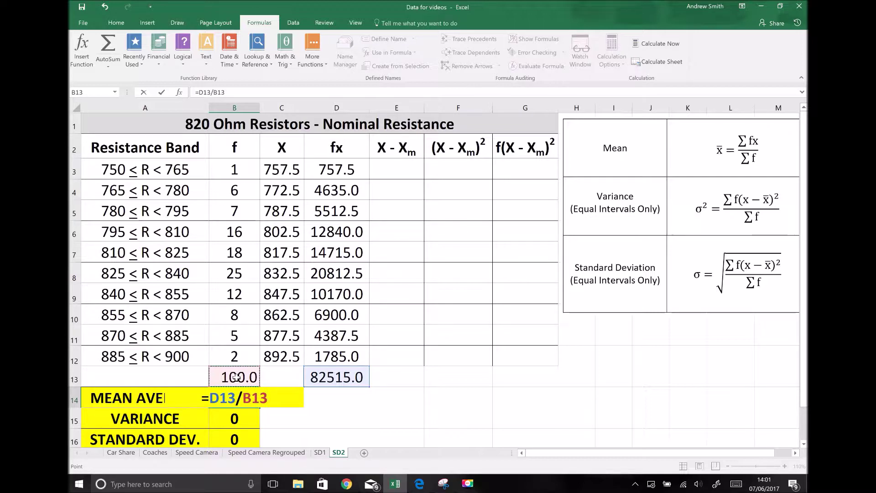
key(Return)
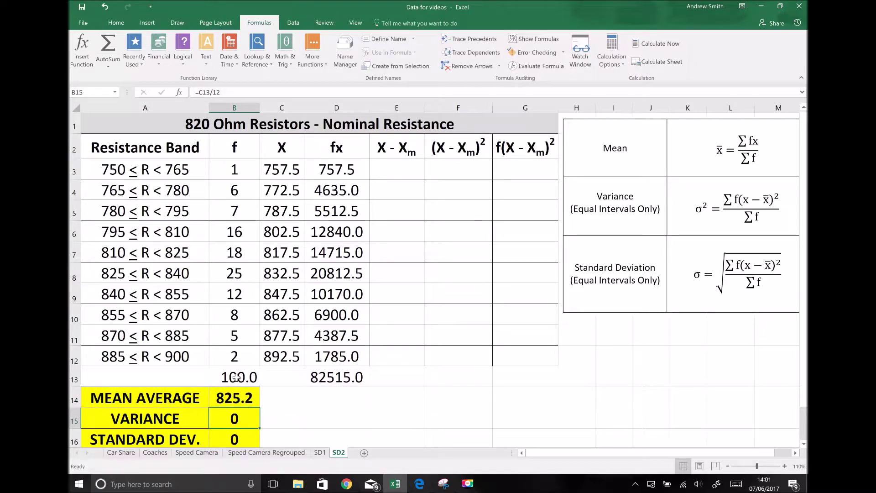